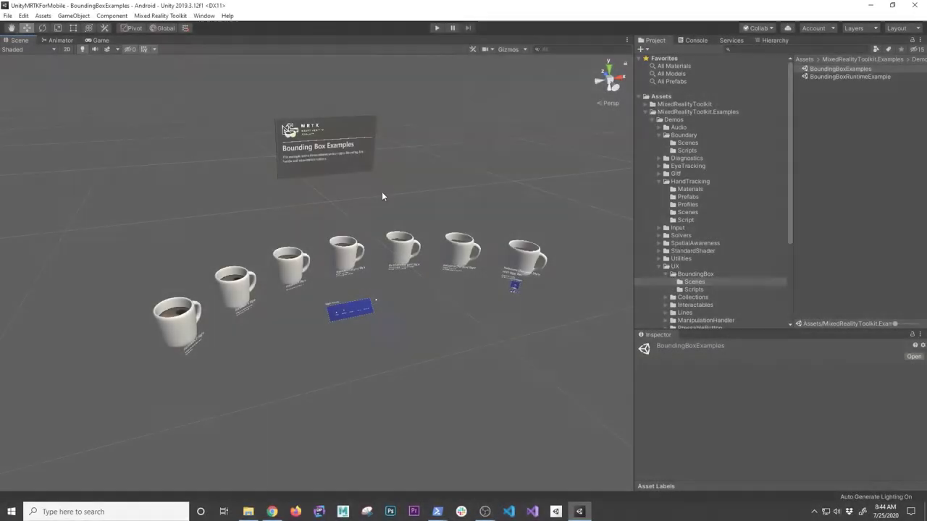
Step: Orbit the Scene view around the mugs in the BoundingBoxExamples scene
{"action": "left_click_drag", "start_coordinate": [381, 191], "coordinate": [312, 240], "text": "alt"}
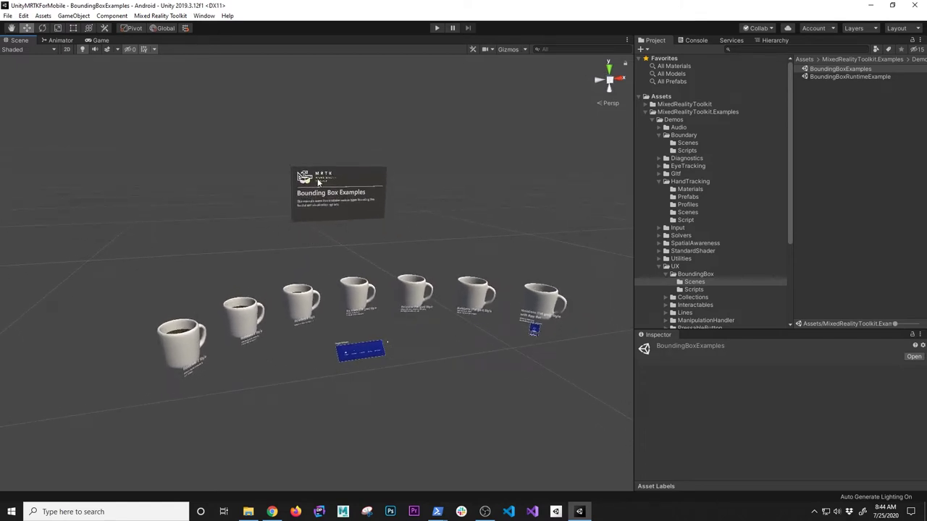
Step: Select MixedRealityToolkit in the Hierarchy and enlarge the Inspector to show its profile settings
{"action": "left_click", "coordinate": [774, 42]}
{"action": "left_click", "coordinate": [688, 75]}
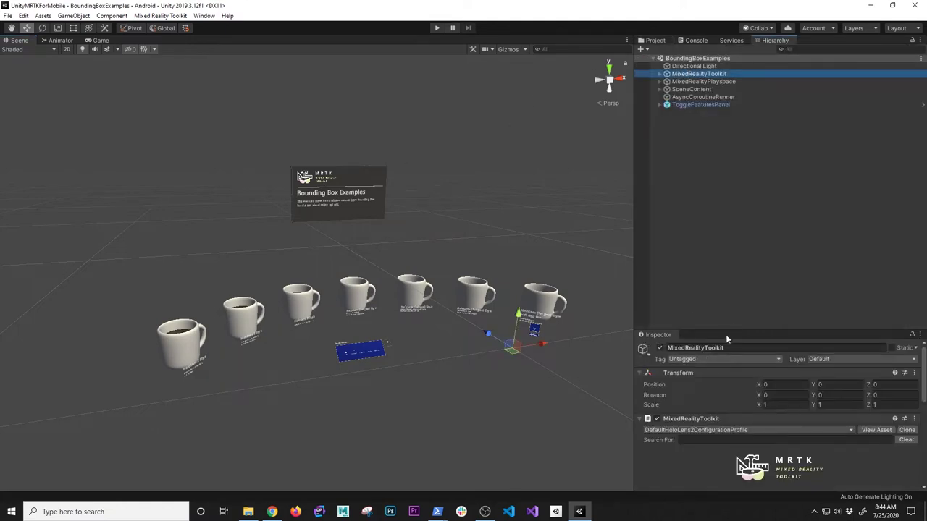
{"action": "left_click_drag", "start_coordinate": [731, 330], "coordinate": [731, 141]}
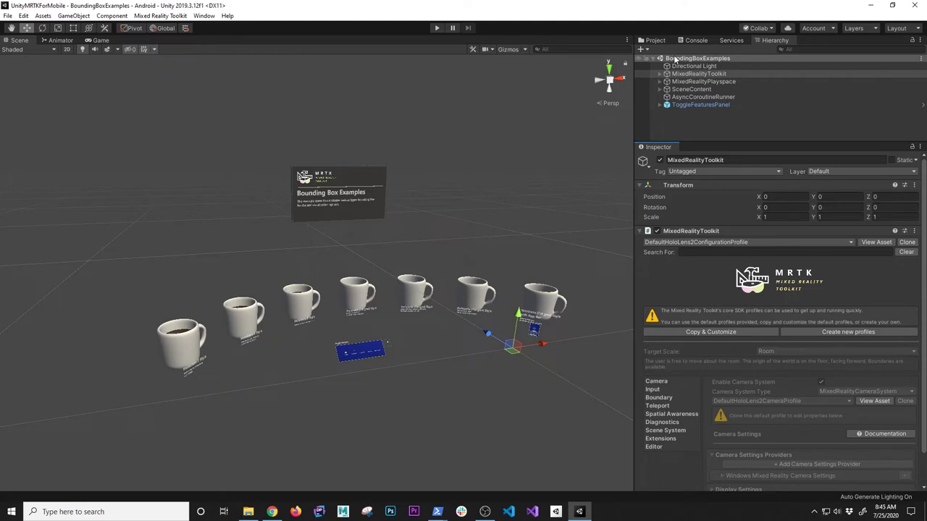
{"action": "left_click", "coordinate": [203, 15]}
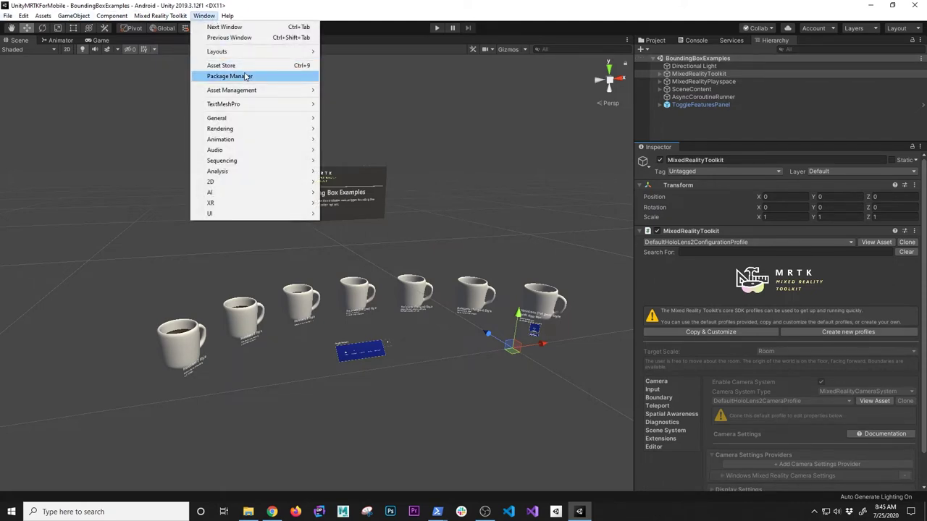
Step: Open the Package Manager and search its packages for 'ark'
{"action": "left_click", "coordinate": [247, 76]}
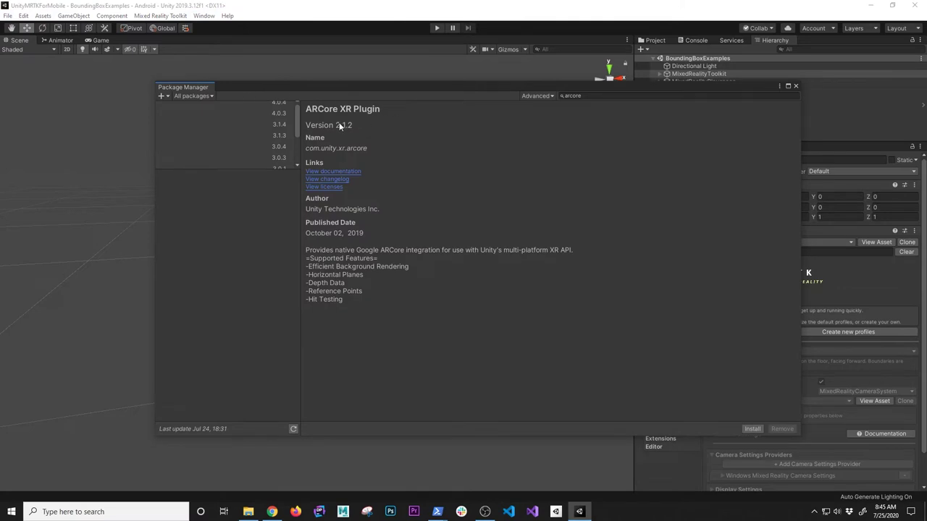
{"action": "left_click_drag", "start_coordinate": [297, 100], "coordinate": [334, 162]}
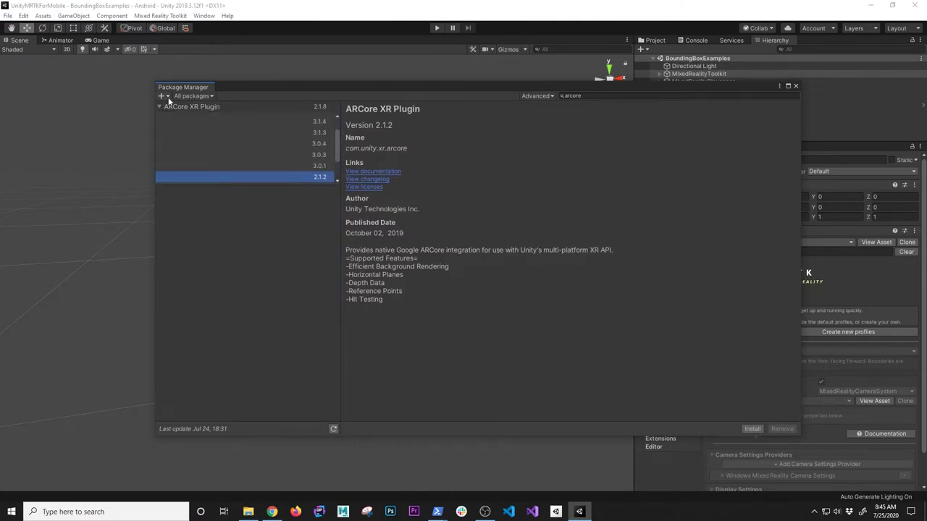
{"action": "left_click", "coordinate": [561, 94]}
{"action": "double_click", "coordinate": [577, 96]}
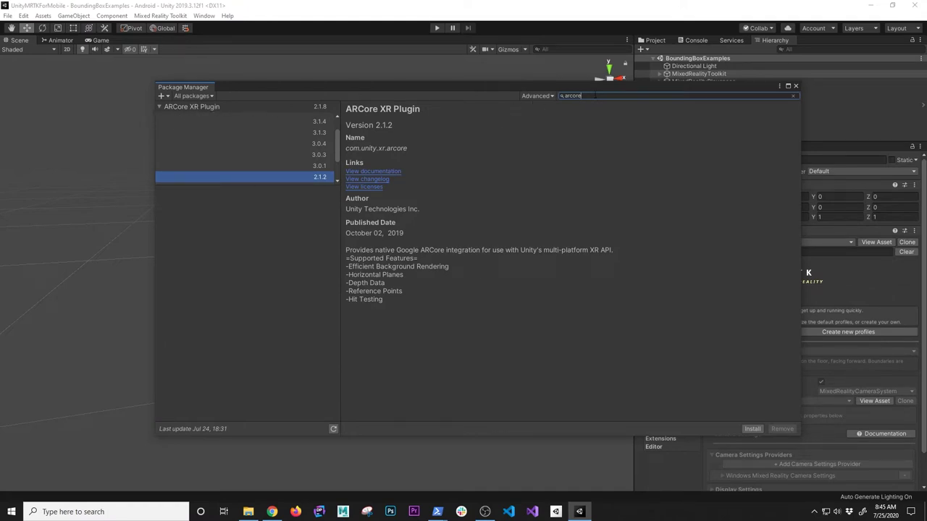
{"action": "key", "text": "ctrl+a"}
{"action": "type", "text": "ark"}
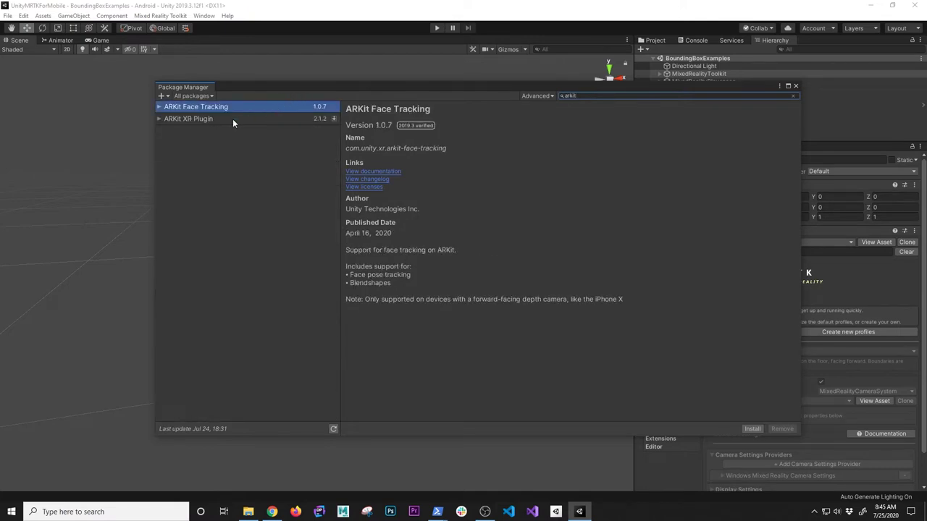
Step: Search 'ar' to list ARCore XR Plugin versions, then bring up the MRTK setup docs
{"action": "key", "text": "ctrl+a"}
{"action": "type", "text": "ar"}
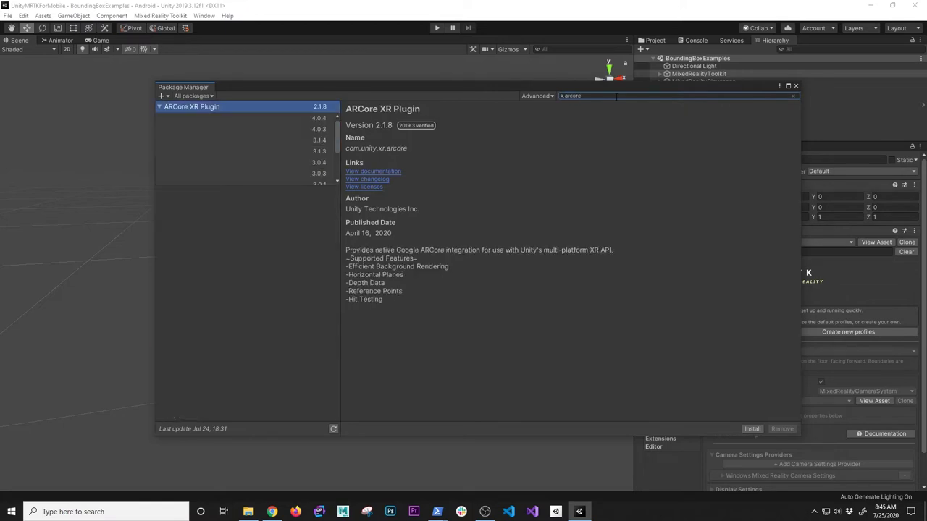
{"action": "left_click_drag", "start_coordinate": [337, 135], "coordinate": [336, 162]}
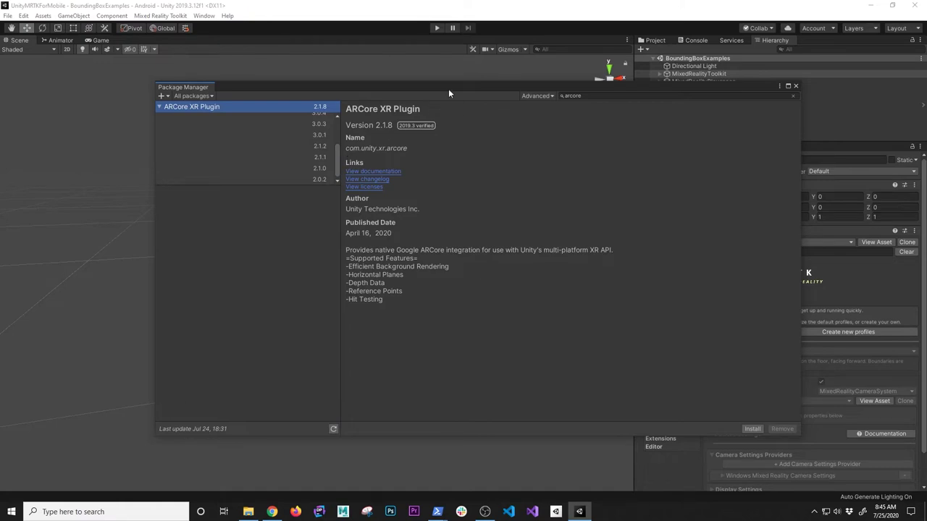
{"action": "left_click_drag", "start_coordinate": [449, 87], "coordinate": [479, 71]}
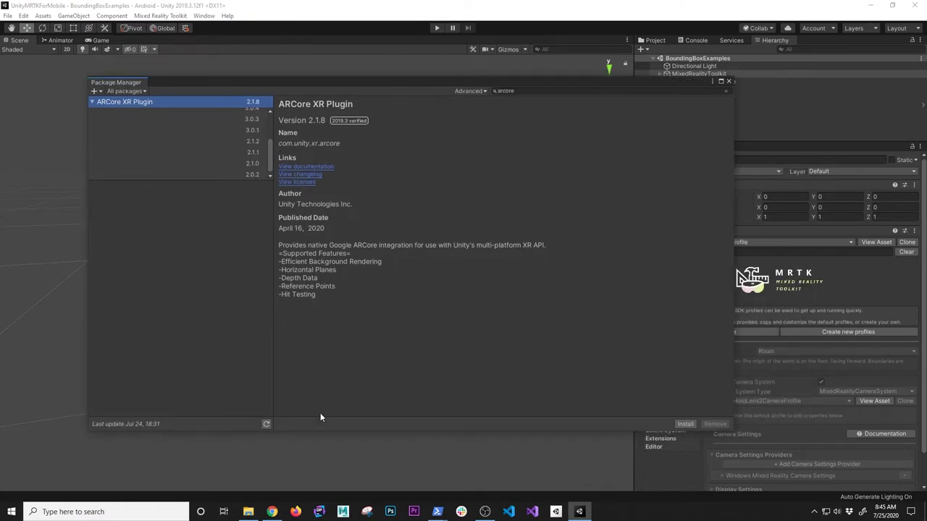
{"action": "left_click", "coordinate": [271, 512]}
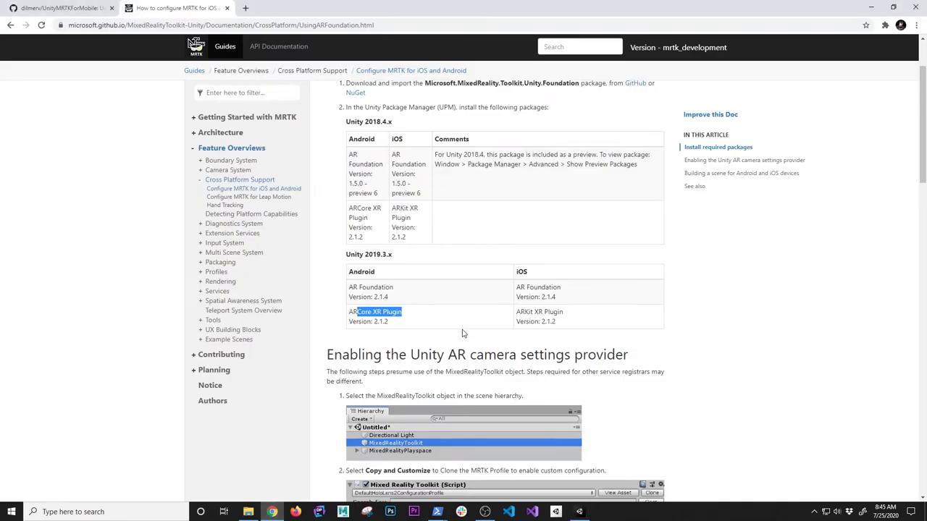
Step: Highlight required ARCore XR Plugin version 2.1.2 in the docs and pick 2.1.2 in Package Manager
{"action": "left_click", "coordinate": [351, 311]}
{"action": "left_click_drag", "start_coordinate": [349, 312], "coordinate": [408, 325]}
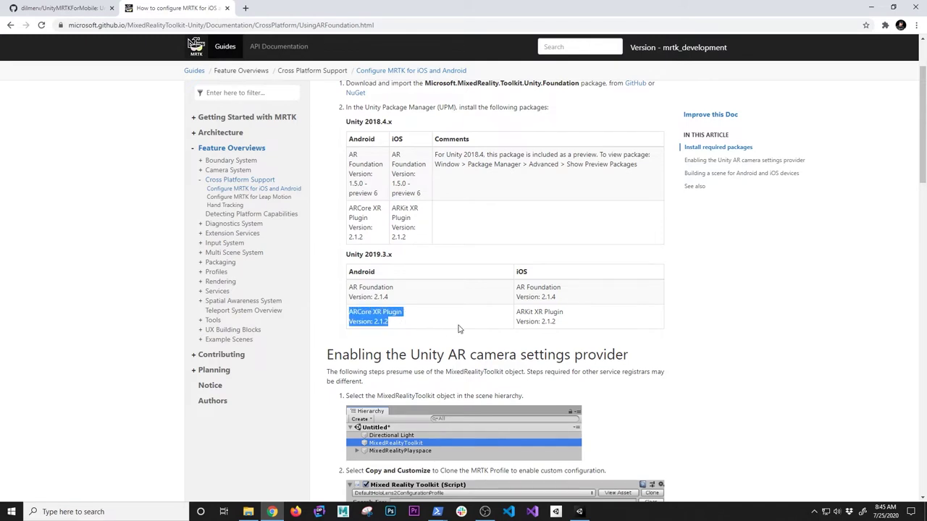
{"action": "key", "text": "alt+Tab"}
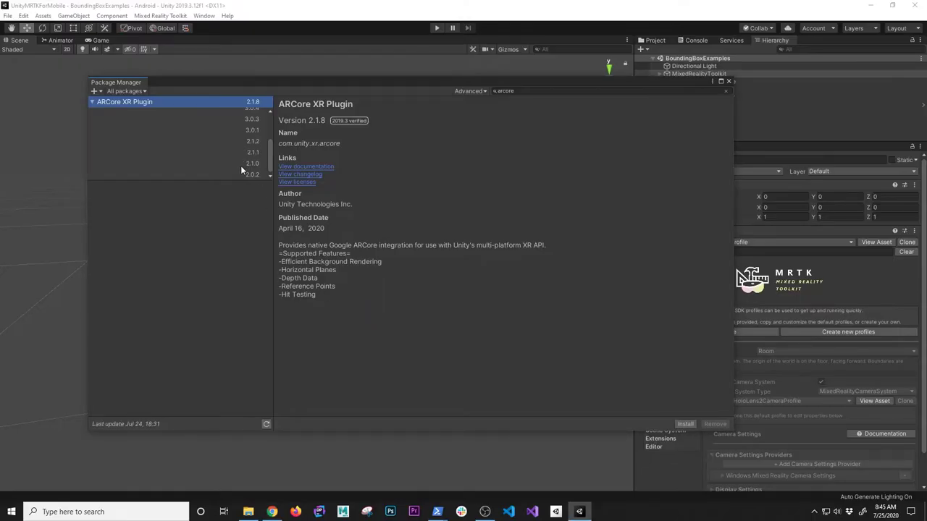
{"action": "left_click", "coordinate": [248, 141]}
{"action": "key", "text": "alt+Tab"}
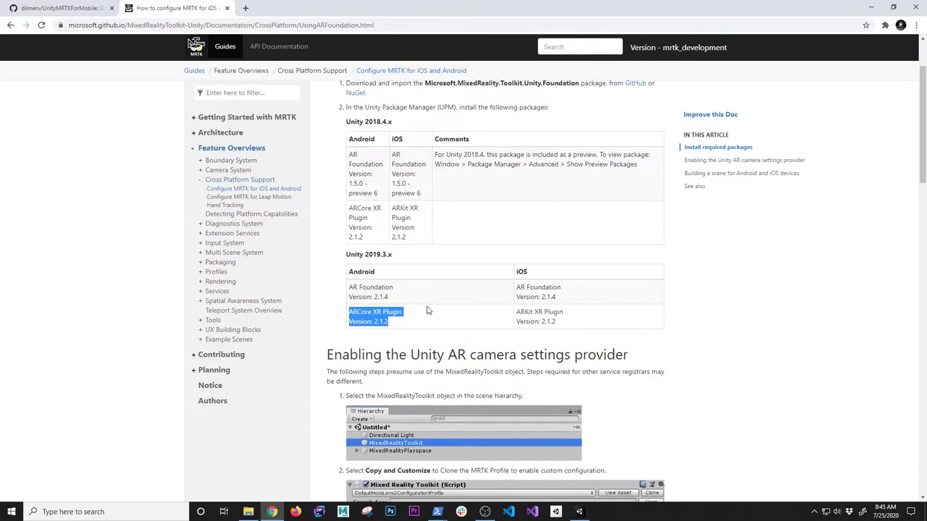
{"action": "key", "text": "alt+Tab"}
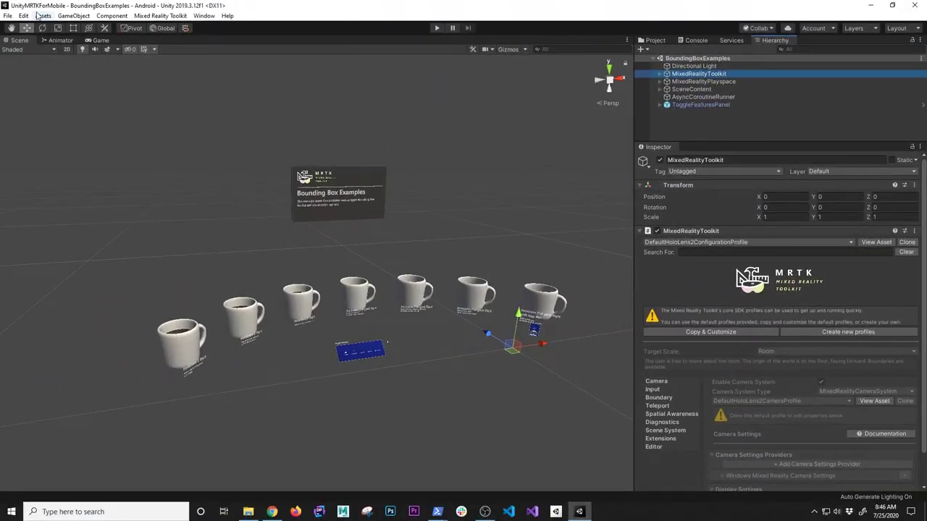
Step: In File > Build Settings, check iOS, return to Android, and open Player Settings
{"action": "left_click", "coordinate": [9, 16]}
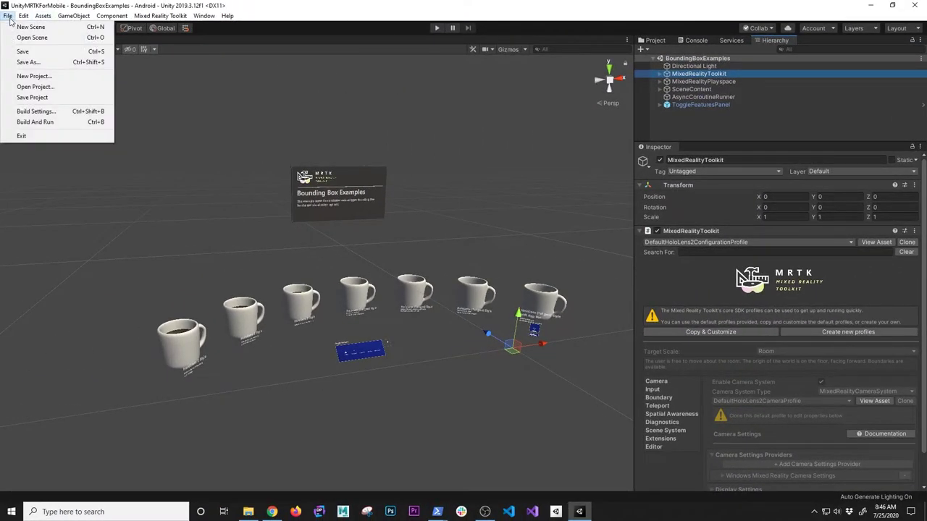
{"action": "left_click", "coordinate": [36, 111]}
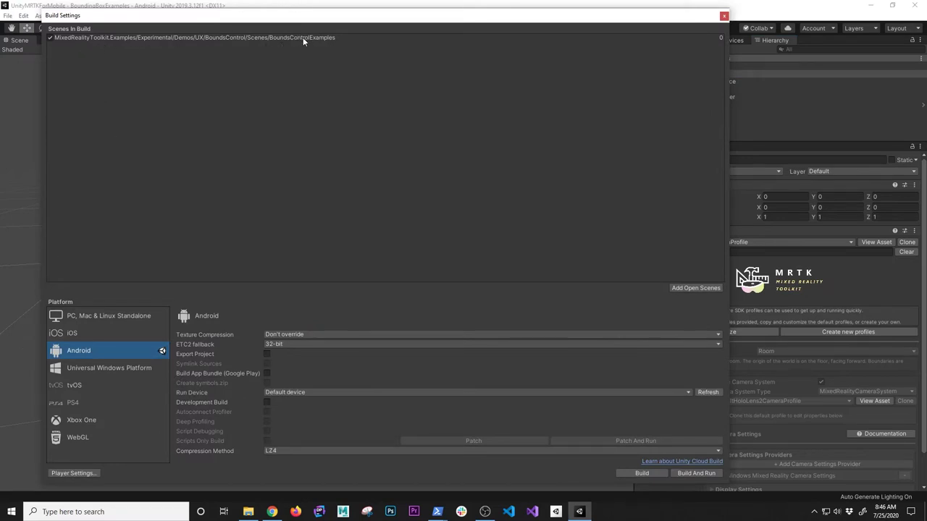
{"action": "left_click_drag", "start_coordinate": [347, 15], "coordinate": [347, 35]}
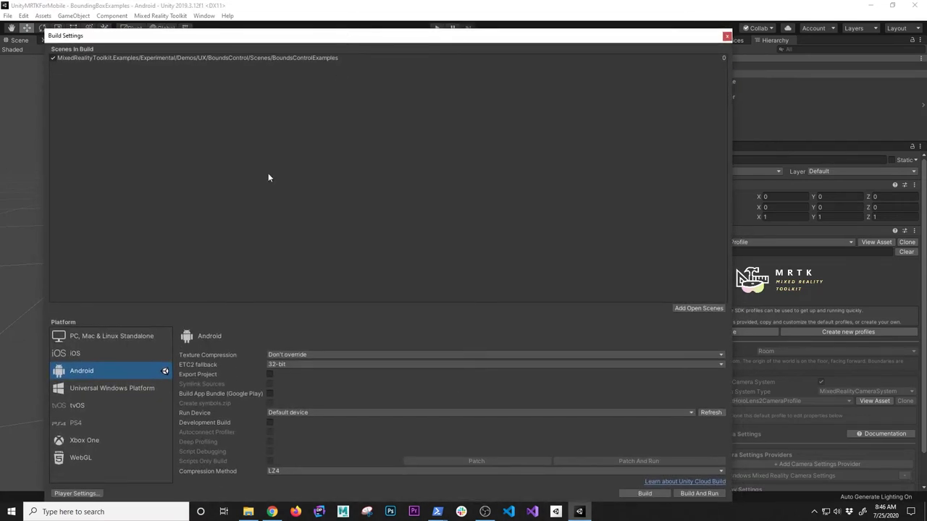
{"action": "left_click", "coordinate": [85, 352]}
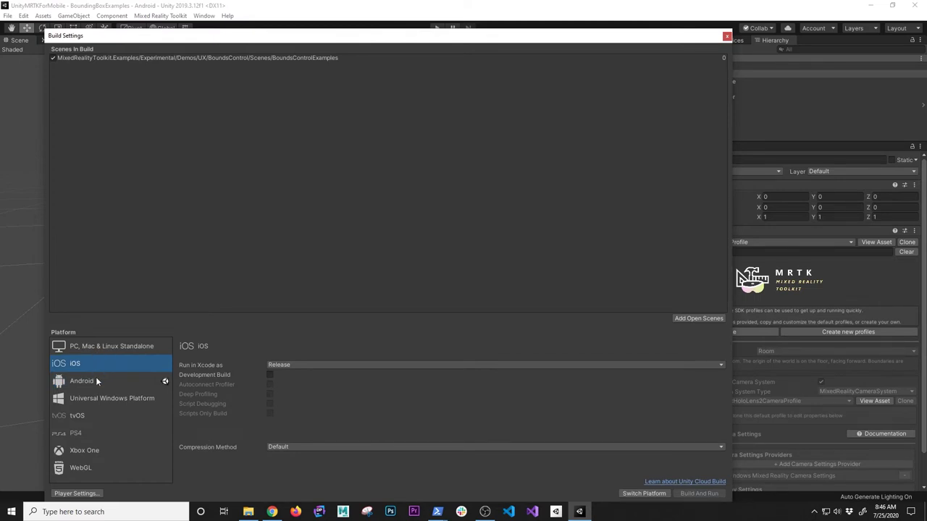
{"action": "left_click", "coordinate": [95, 381]}
{"action": "left_click_drag", "start_coordinate": [185, 36], "coordinate": [190, 16]}
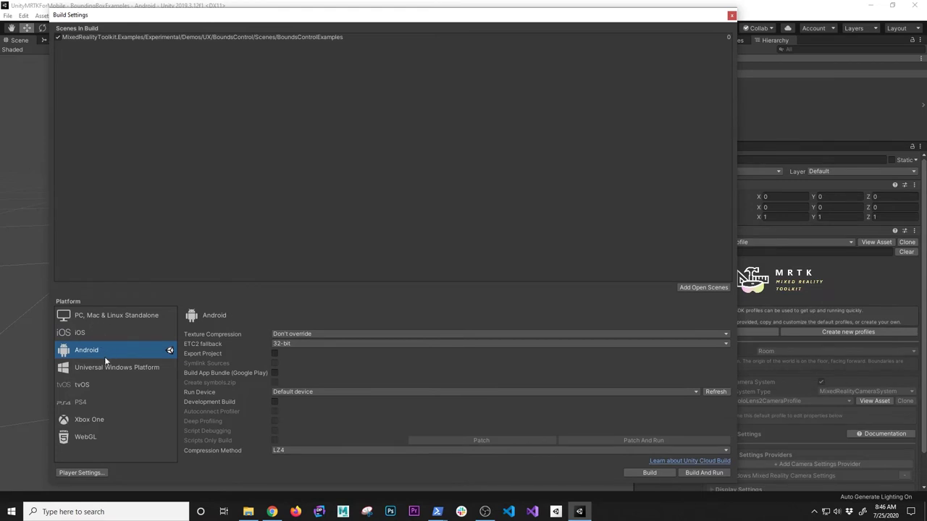
{"action": "left_click", "coordinate": [81, 472]}
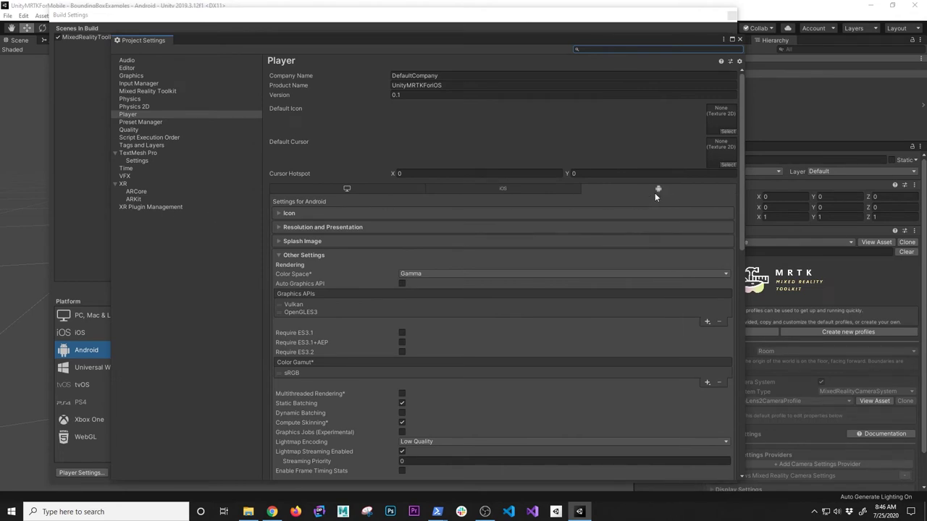
Step: Set Android Minimum API Level to Android 8.0 'Oreo' (API level 26) and close Project Settings
{"action": "left_click_drag", "start_coordinate": [742, 183], "coordinate": [745, 234]}
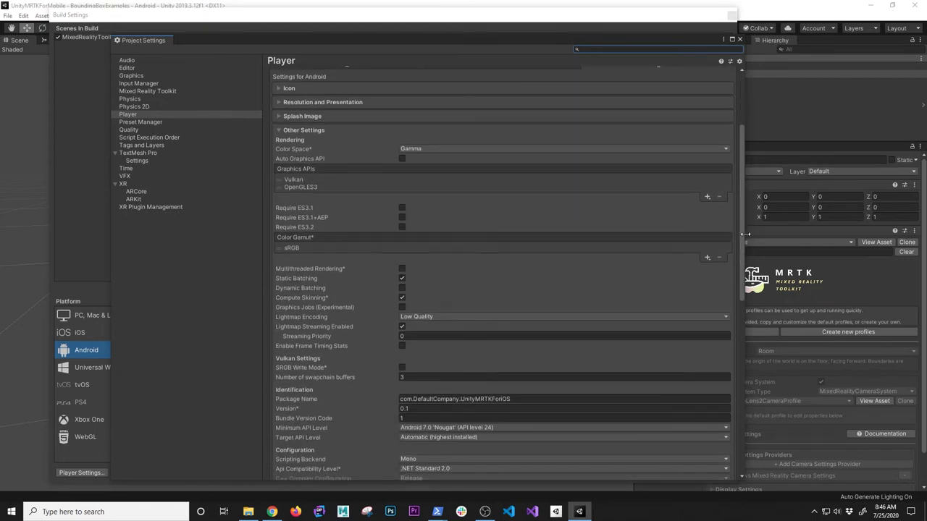
{"action": "left_click", "coordinate": [297, 180]}
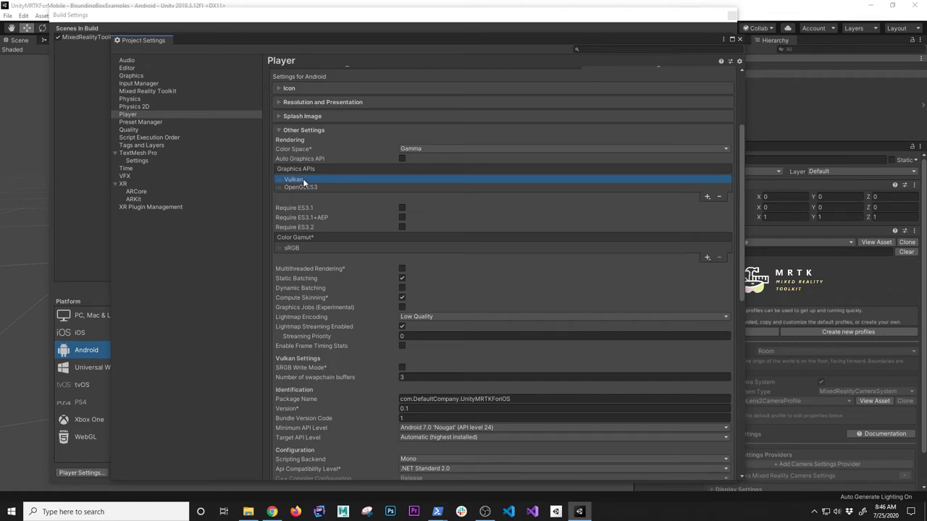
{"action": "scroll", "coordinate": [376, 304], "scroll_direction": "down", "scroll_amount": 2}
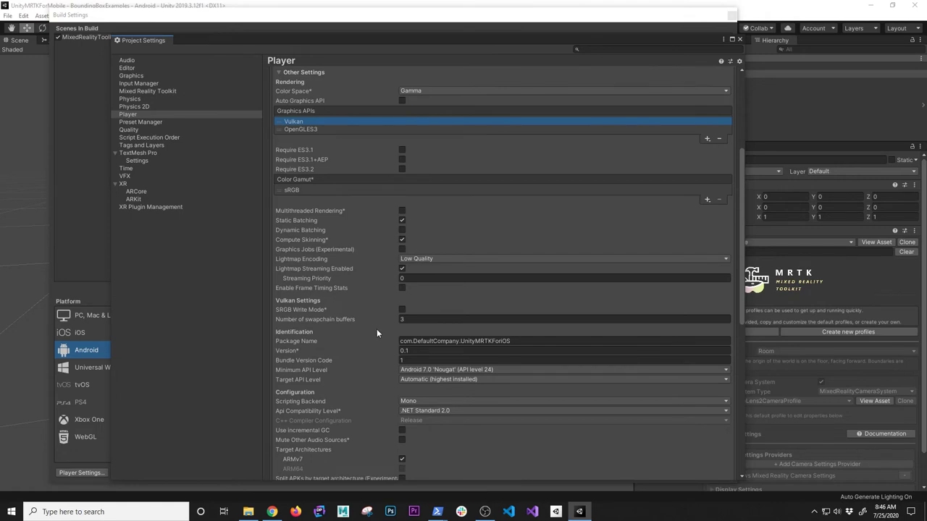
{"action": "scroll", "coordinate": [379, 331], "scroll_direction": "down", "scroll_amount": 2}
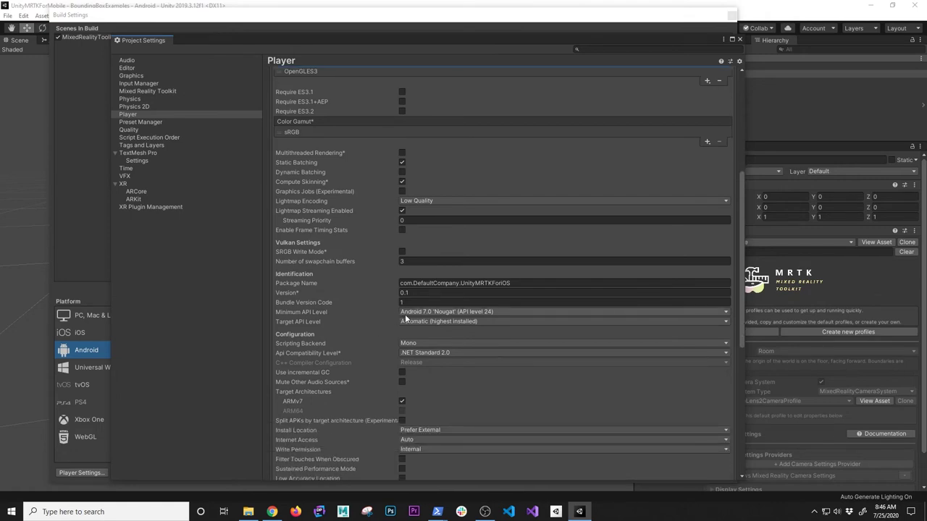
{"action": "left_click", "coordinate": [441, 313]}
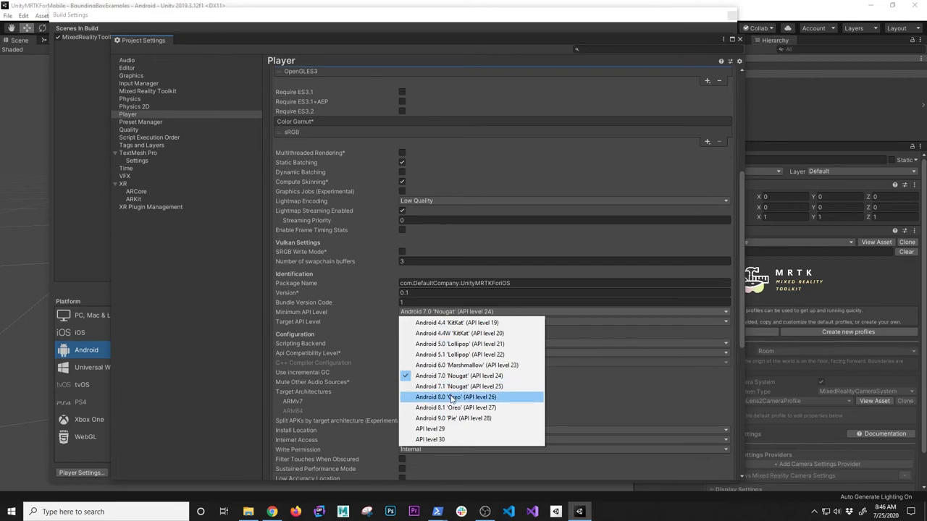
{"action": "left_click", "coordinate": [452, 397]}
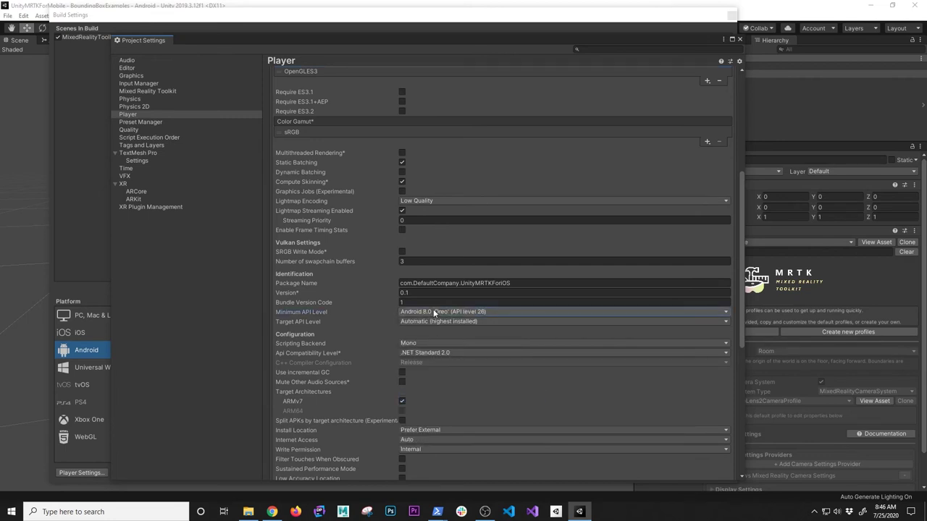
{"action": "scroll", "coordinate": [450, 312], "scroll_direction": "up", "scroll_amount": 3}
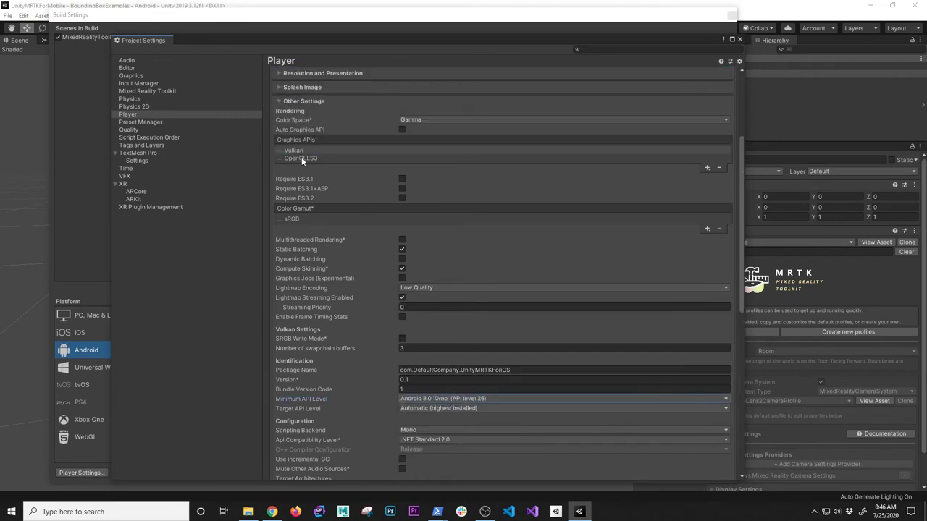
{"action": "scroll", "coordinate": [452, 365], "scroll_direction": "down", "scroll_amount": 5}
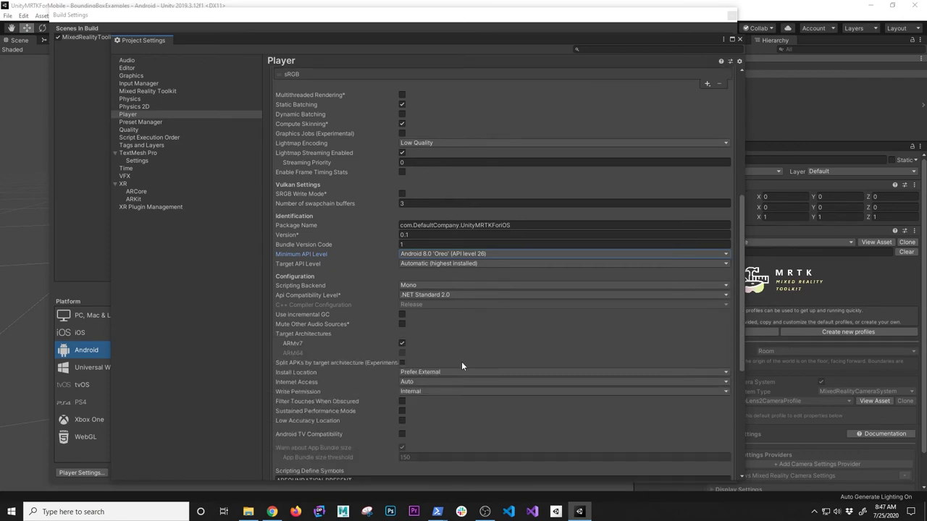
{"action": "left_click", "coordinate": [740, 39]}
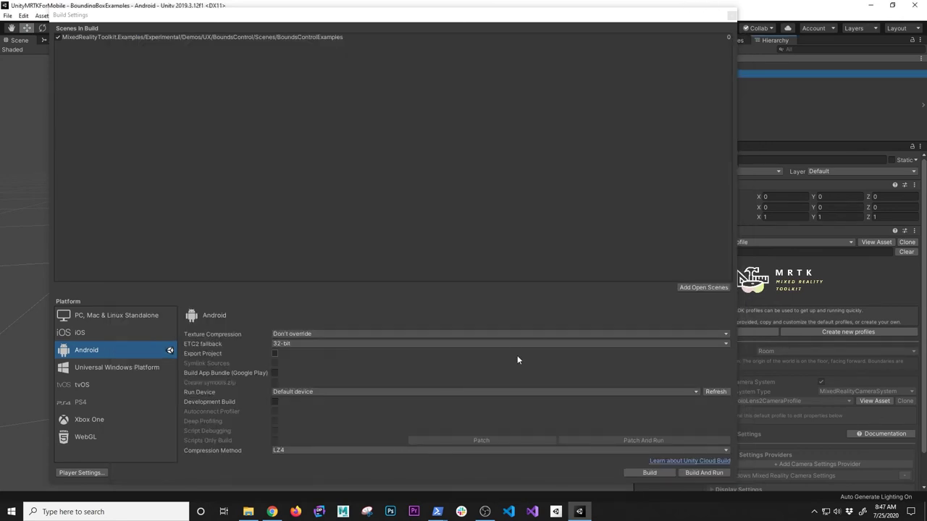
Step: Close Build Settings and widen the Scene view slightly
{"action": "left_click", "coordinate": [730, 16]}
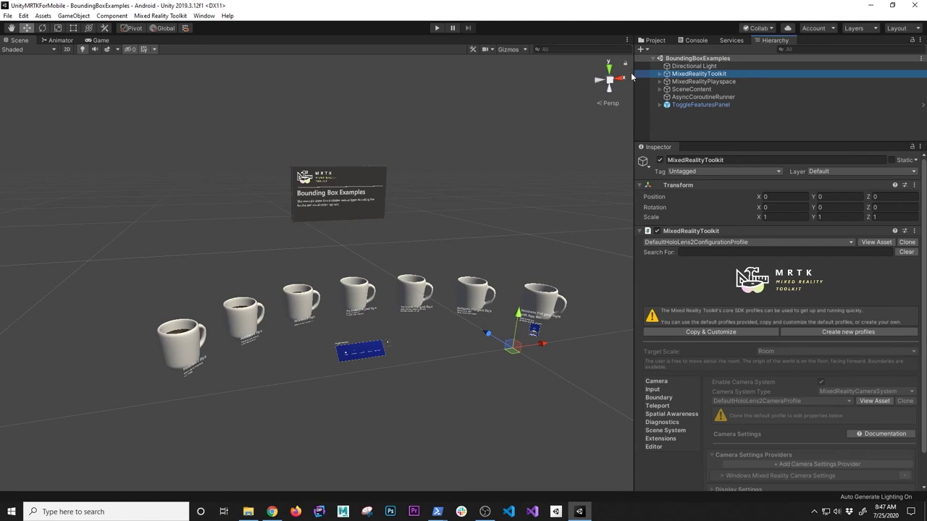
{"action": "left_click_drag", "start_coordinate": [632, 75], "coordinate": [645, 78]}
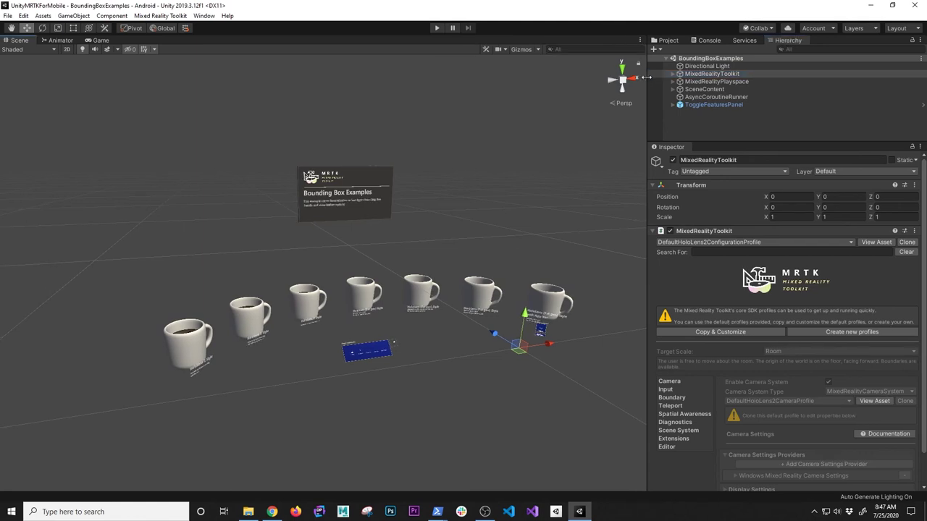